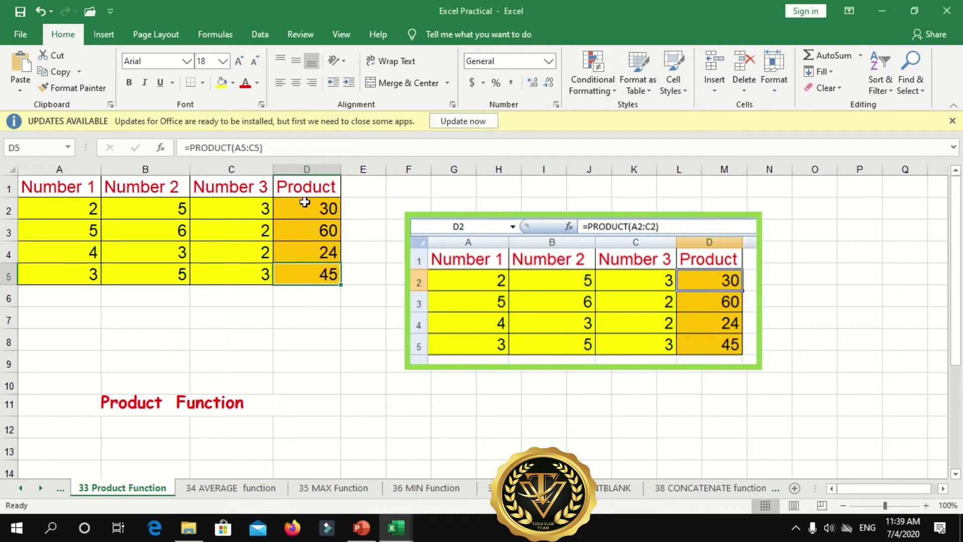
- Select the row 2 values in A2–C2 and the PRODUCT result cell D2
{"action": "left_click", "coordinate": [77, 208]}
{"action": "left_click", "coordinate": [150, 213]}
{"action": "left_click", "coordinate": [229, 204]}
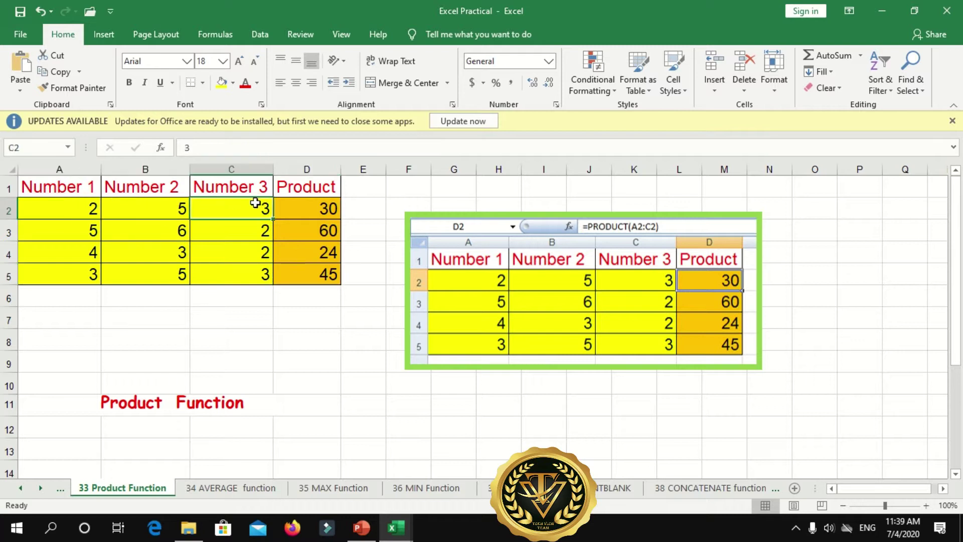
{"action": "left_click", "coordinate": [301, 204]}
- Reveal and highlight =PRODUCT(A2:C2) for D2, then go to the 34 AVERAGE function sheet
{"action": "left_click", "coordinate": [282, 150]}
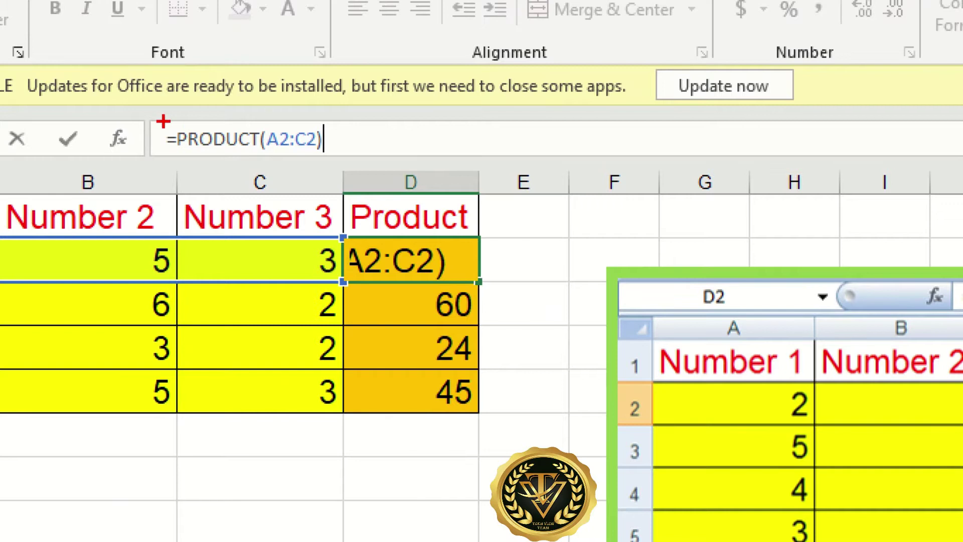
{"action": "mouse_move", "coordinate": [161, 122]}
{"action": "left_mouse_down"}
{"action": "mouse_move", "coordinate": [259, 154]}
{"action": "mouse_move", "coordinate": [327, 157]}
{"action": "left_mouse_up"}
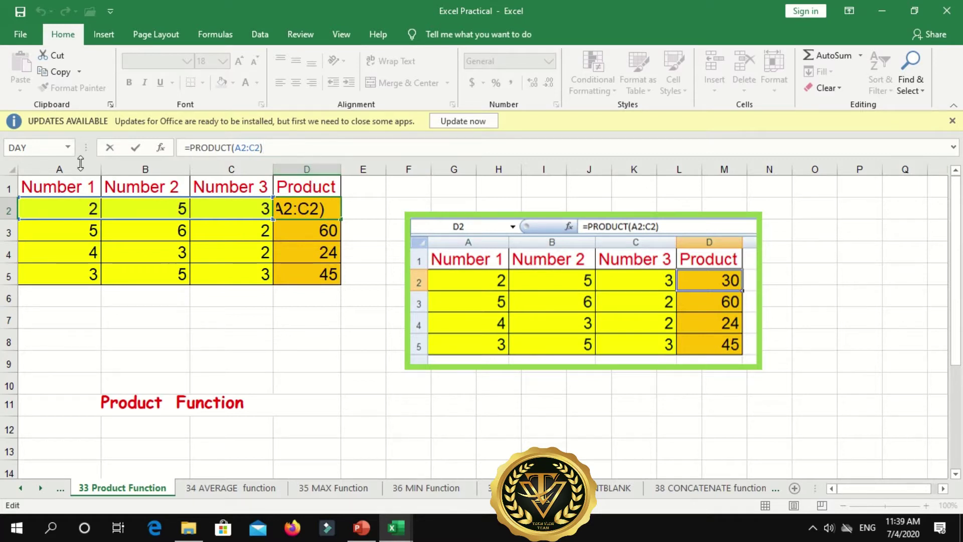
{"action": "key", "text": "Return"}
{"action": "left_click", "coordinate": [329, 213]}
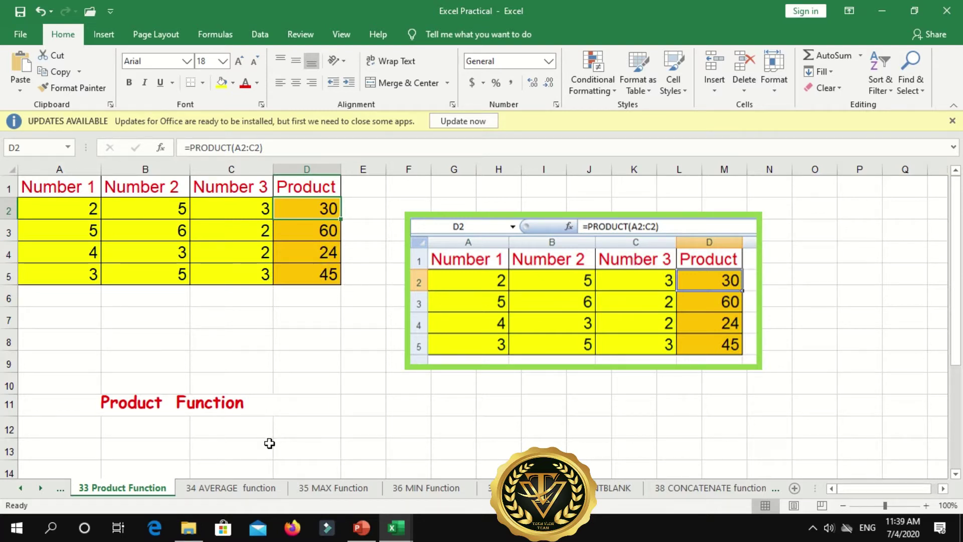
{"action": "left_click", "coordinate": [240, 489]}
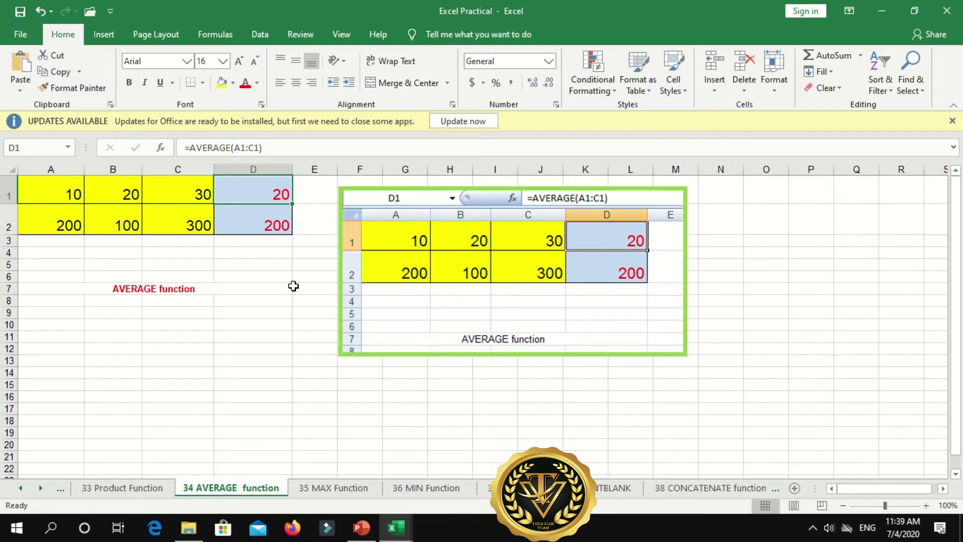
- Select A1–C1 (10, 20, 30), then D1 to show =AVERAGE(A1:C1) returning 20
{"action": "left_click", "coordinate": [54, 200]}
{"action": "left_click", "coordinate": [129, 189]}
{"action": "left_click", "coordinate": [180, 191]}
{"action": "left_click", "coordinate": [280, 192]}
- Browse the Financial functions list on the Formulas tab, then go to the 35 MAX Function sheet
{"action": "left_click", "coordinate": [229, 38]}
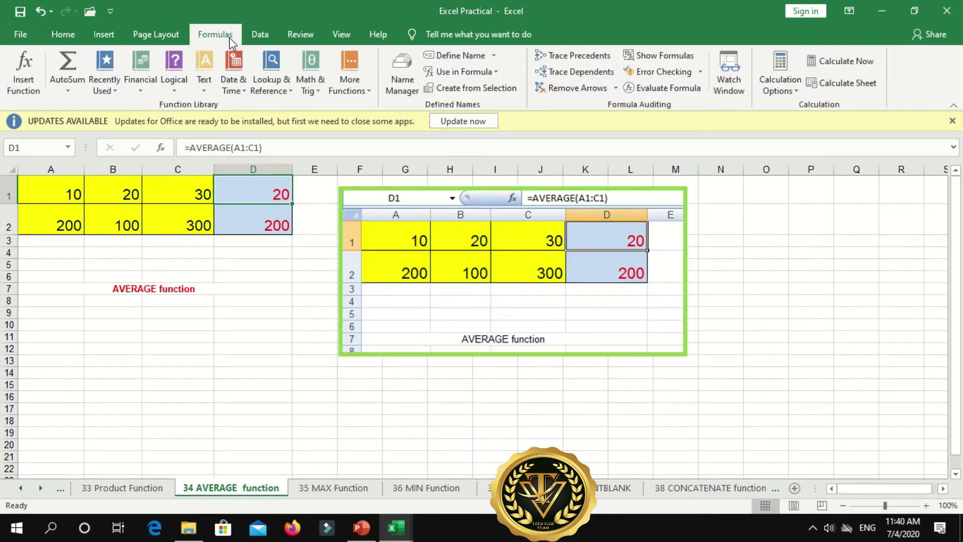
{"action": "left_click", "coordinate": [140, 72]}
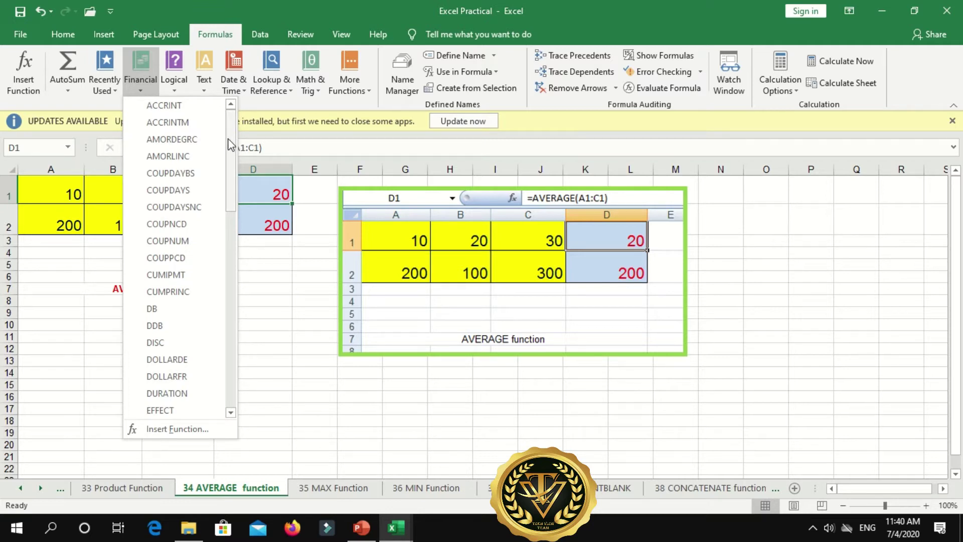
{"action": "left_click", "coordinate": [276, 104]}
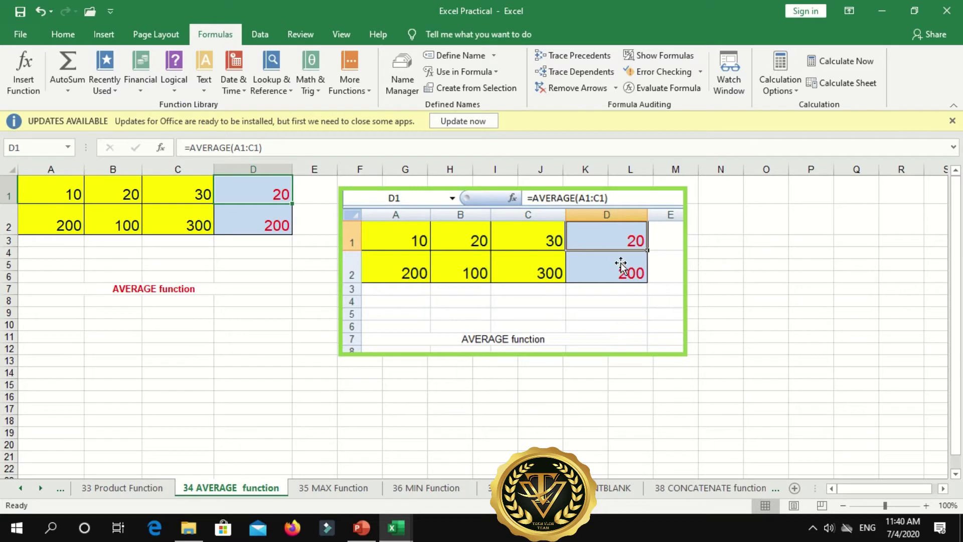
{"action": "left_click", "coordinate": [333, 490]}
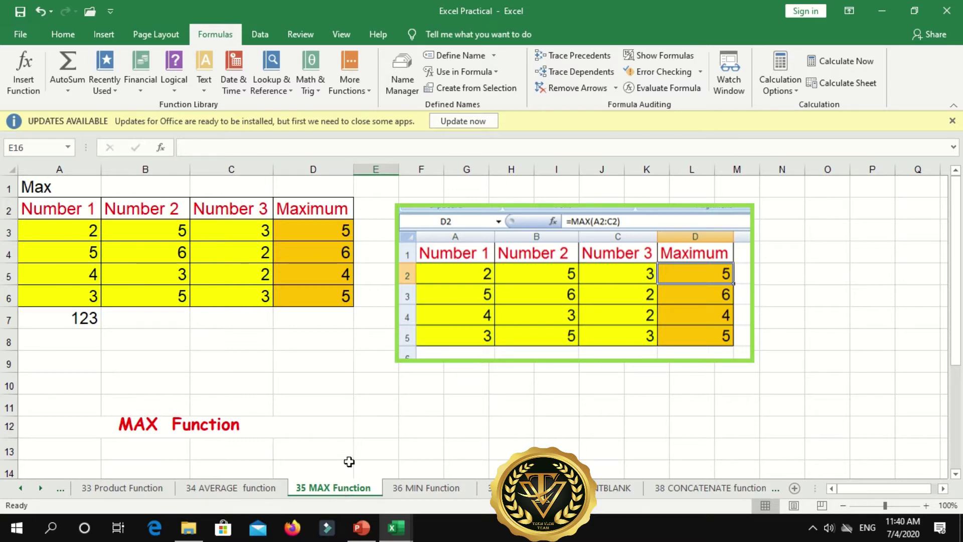
- Show =MAX(A3:C3) in D3, then switch to the 36 MIN Function sheet
{"action": "left_click", "coordinate": [311, 230]}
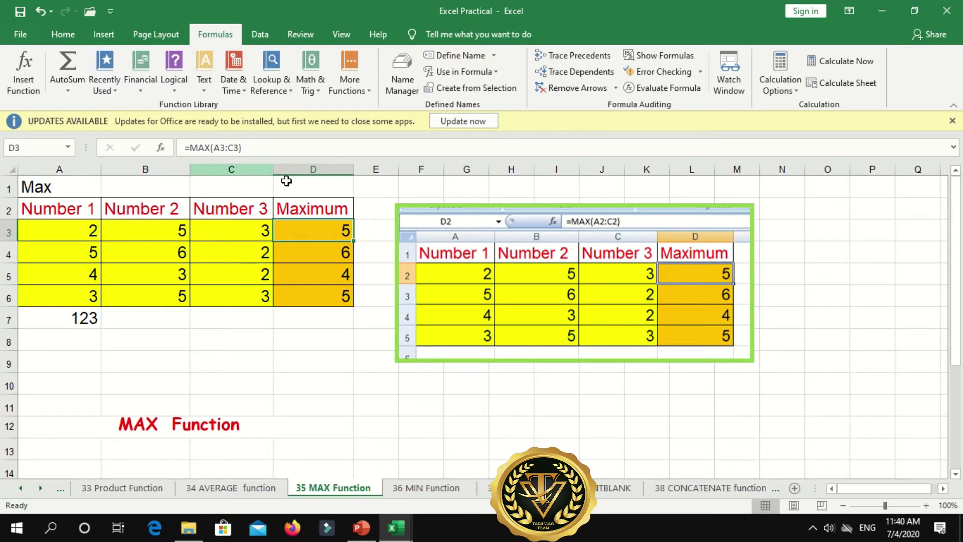
{"action": "left_click", "coordinate": [426, 488]}
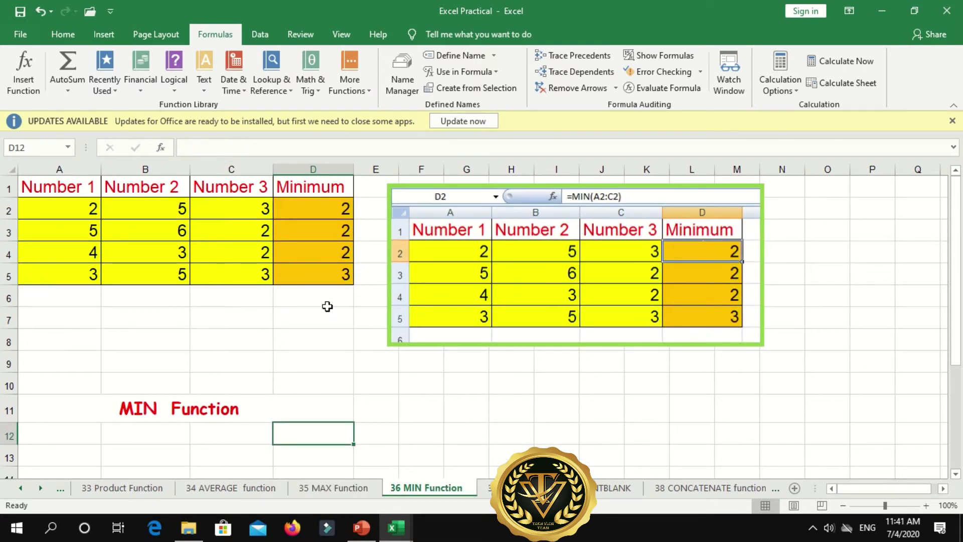
- Set C3 to 1 so D3's =MIN(A3:C3) returns 1, then open the COUNT/COUNTA/COUNTBLANK sheet
{"action": "left_click", "coordinate": [316, 204]}
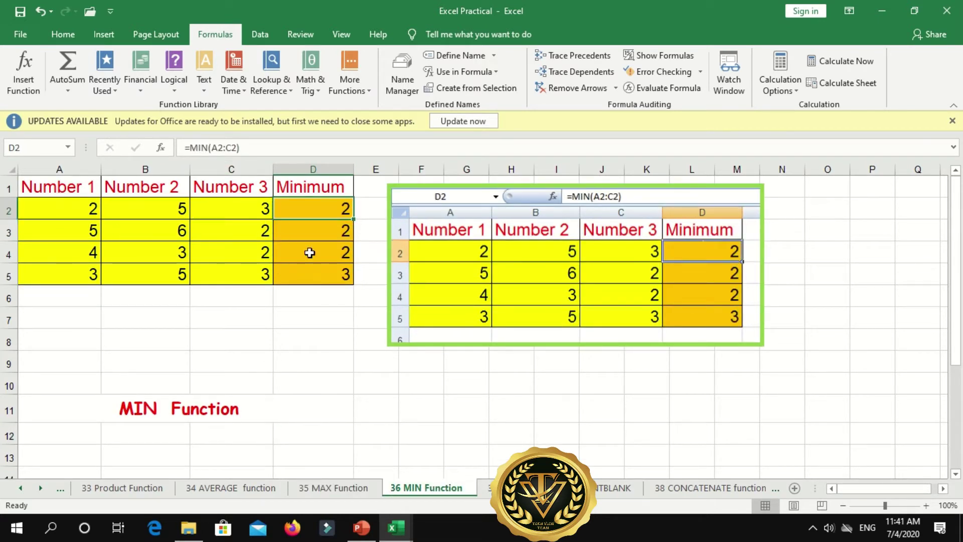
{"action": "left_click", "coordinate": [176, 235]}
{"action": "left_click", "coordinate": [220, 232]}
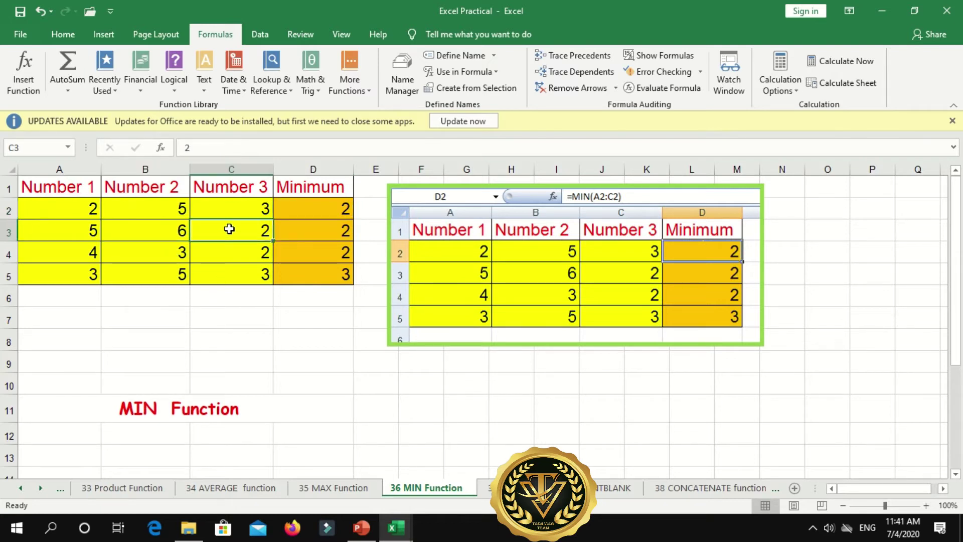
{"action": "type", "text": "1"}
{"action": "left_click", "coordinate": [252, 268]}
{"action": "left_click", "coordinate": [318, 228]}
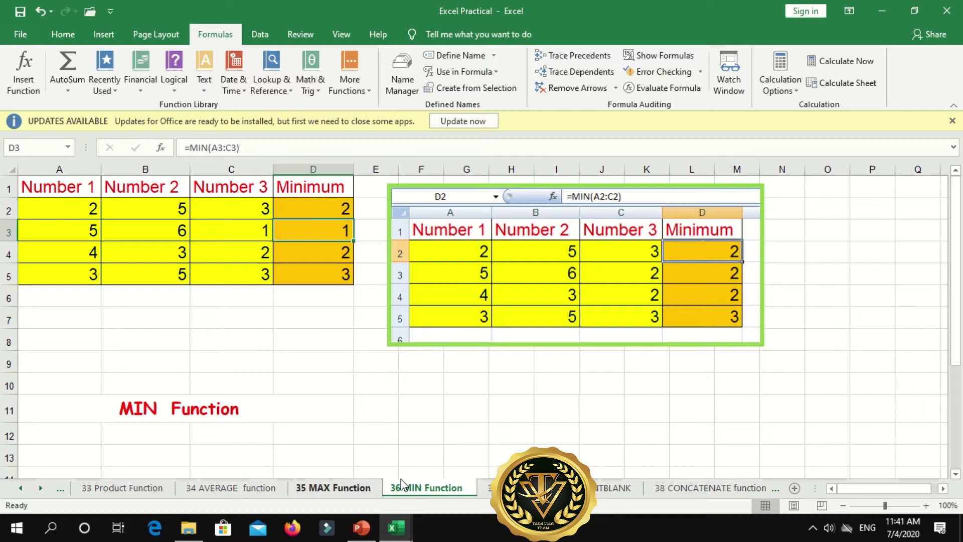
{"action": "left_click", "coordinate": [486, 487]}
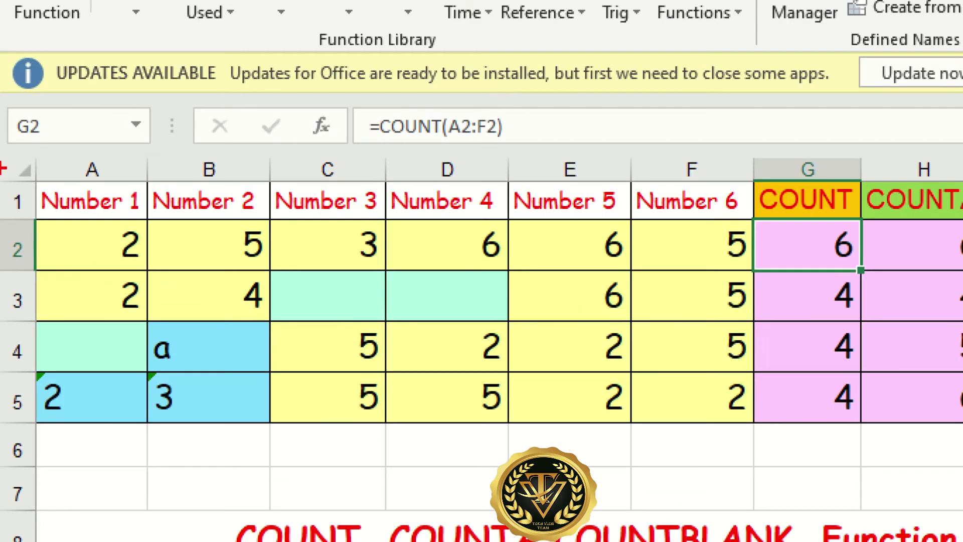
{"action": "left_click_drag", "start_coordinate": [50, 221], "coordinate": [763, 274]}
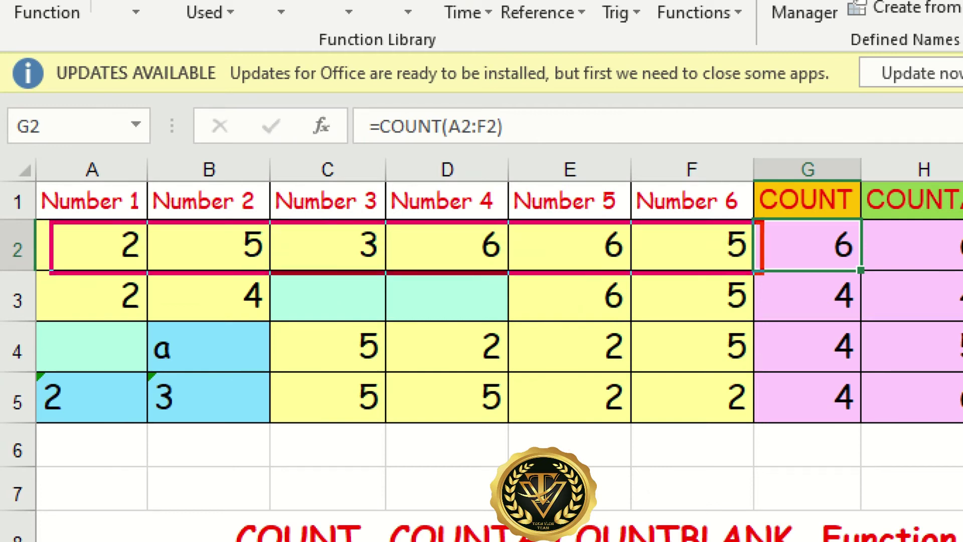
{"action": "left_click_drag", "start_coordinate": [38, 321], "coordinate": [751, 372]}
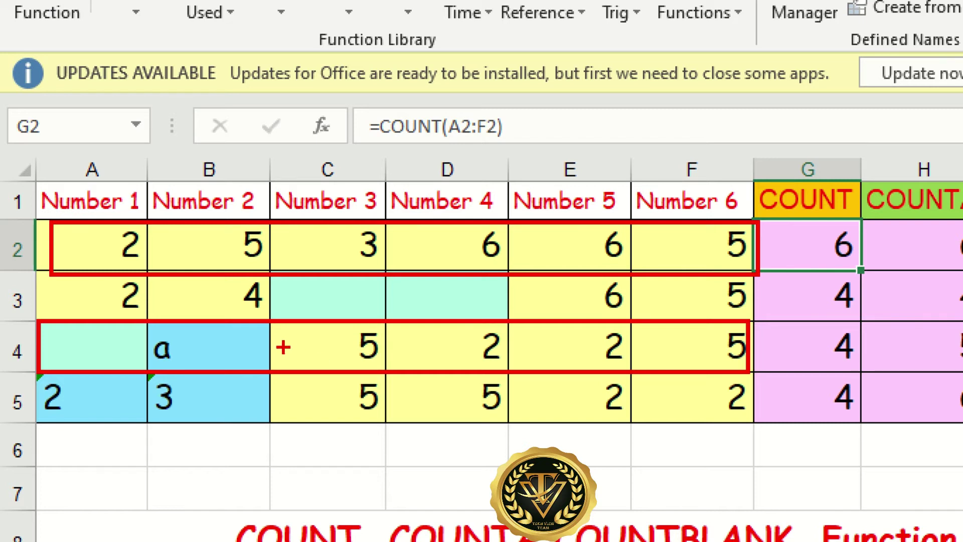
{"action": "mouse_move", "coordinate": [303, 324]}
{"action": "left_mouse_down"}
{"action": "mouse_move", "coordinate": [422, 357]}
{"action": "mouse_move", "coordinate": [752, 364]}
{"action": "left_mouse_up"}
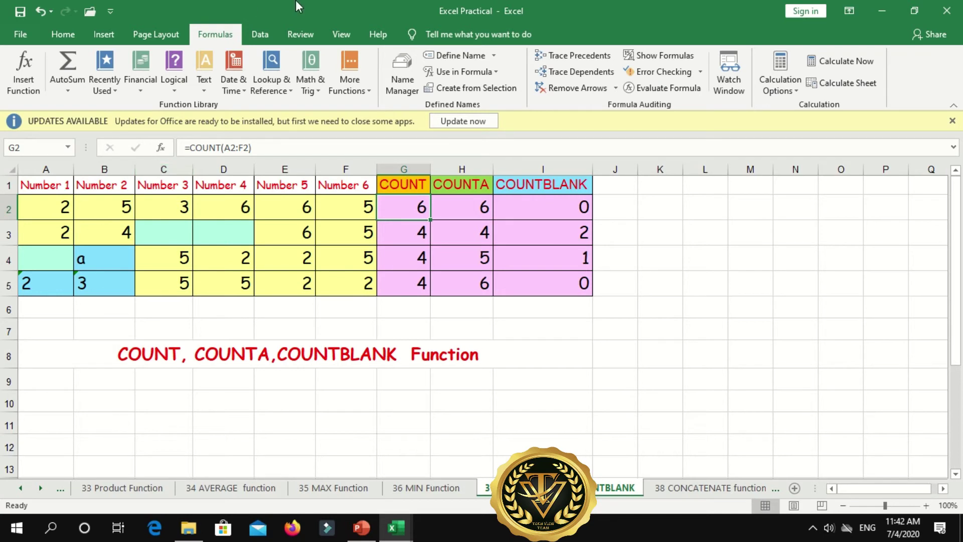
- Inspect row 3's COUNTA and COUNTBLANK formulas, then mark up the row 2 COUNT formula
{"action": "left_click", "coordinate": [468, 244]}
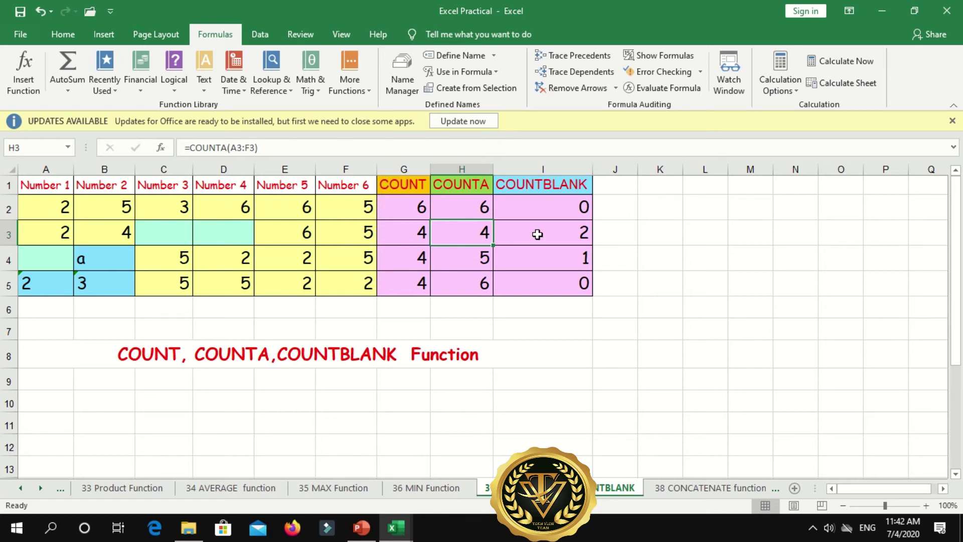
{"action": "left_click", "coordinate": [537, 234]}
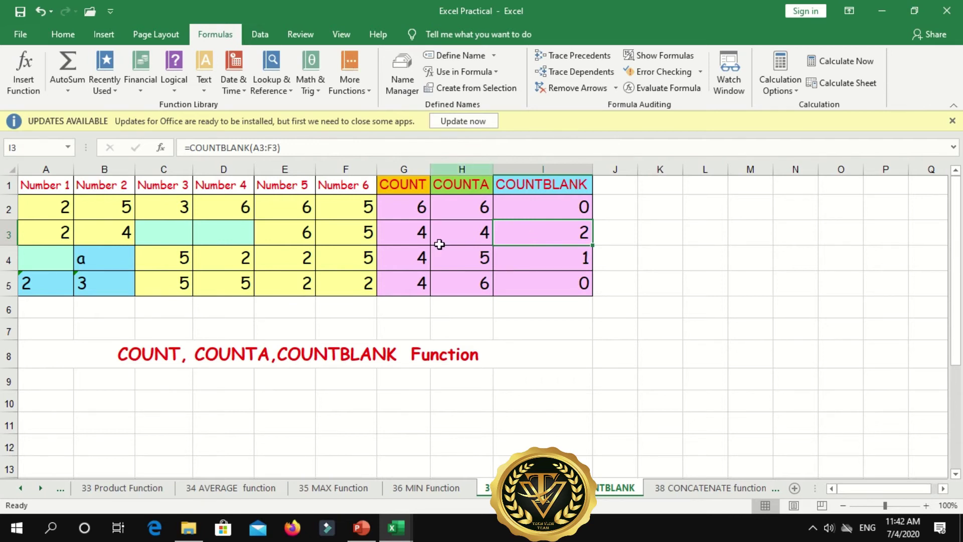
{"action": "left_click", "coordinate": [413, 210]}
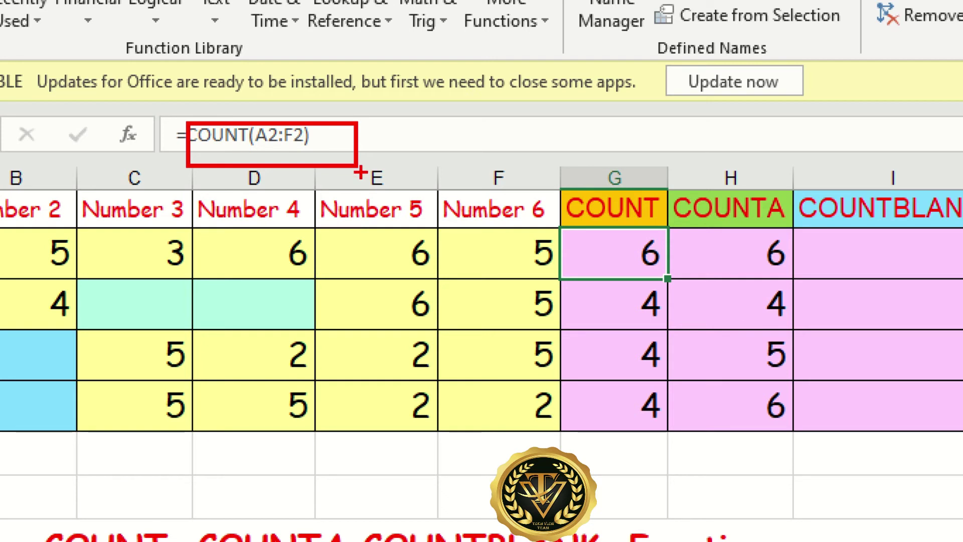
{"action": "mouse_move", "coordinate": [690, 226]}
{"action": "left_mouse_down"}
{"action": "mouse_move", "coordinate": [705, 260]}
{"action": "mouse_move", "coordinate": [800, 256]}
{"action": "mouse_move", "coordinate": [698, 230]}
{"action": "mouse_move", "coordinate": [706, 239]}
{"action": "left_mouse_up"}
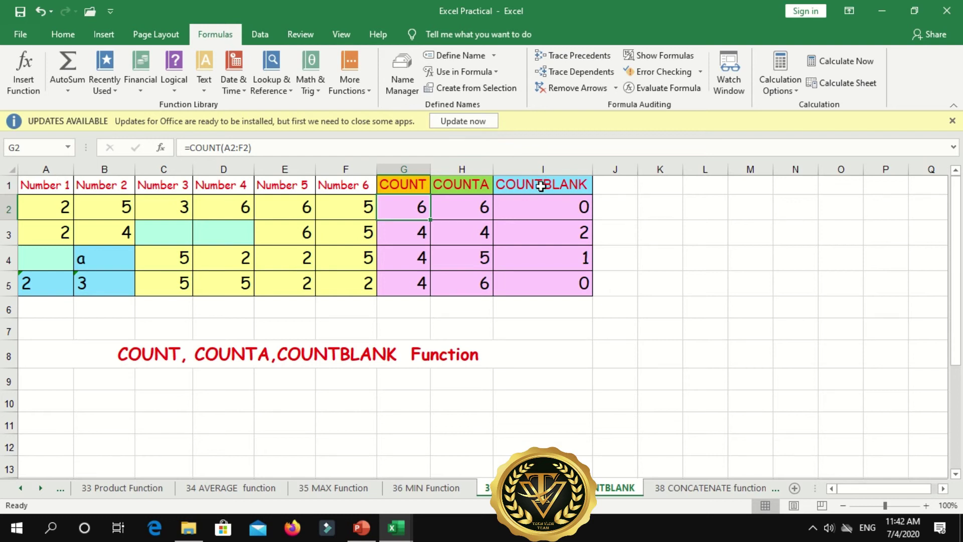
- Check the COUNTBLANK formulas in I2 through I5, then open the 38 CONCATENATE function sheet
{"action": "left_click", "coordinate": [536, 199]}
{"action": "left_click", "coordinate": [527, 233]}
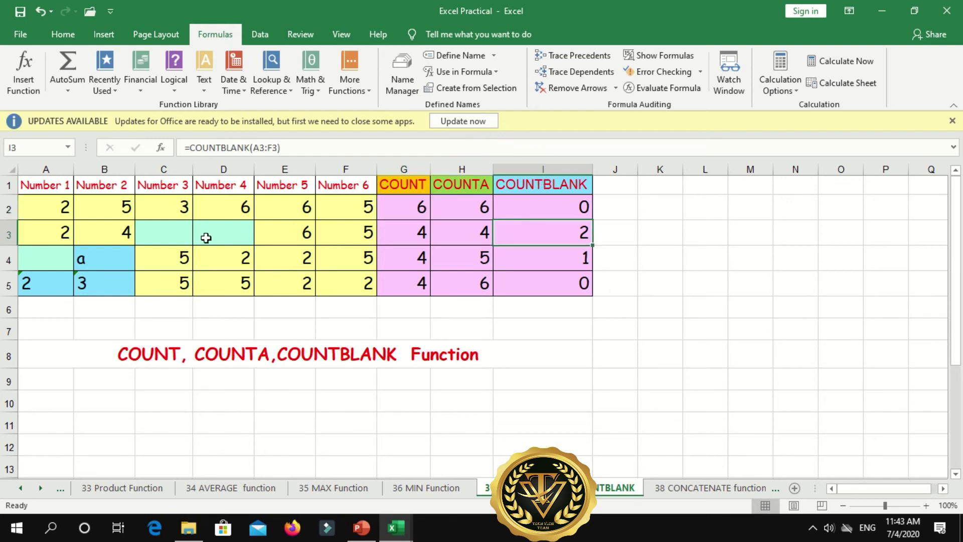
{"action": "left_click", "coordinate": [573, 258]}
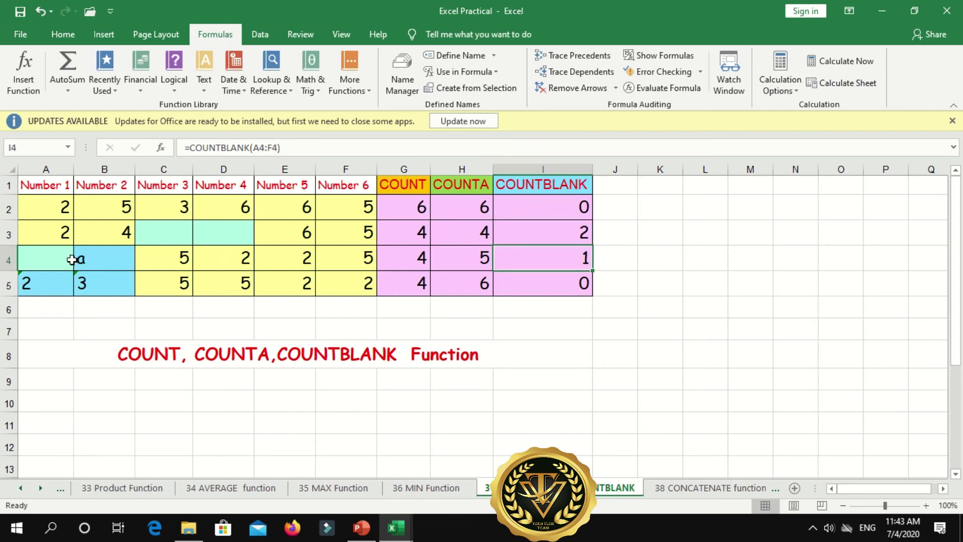
{"action": "left_click", "coordinate": [513, 285]}
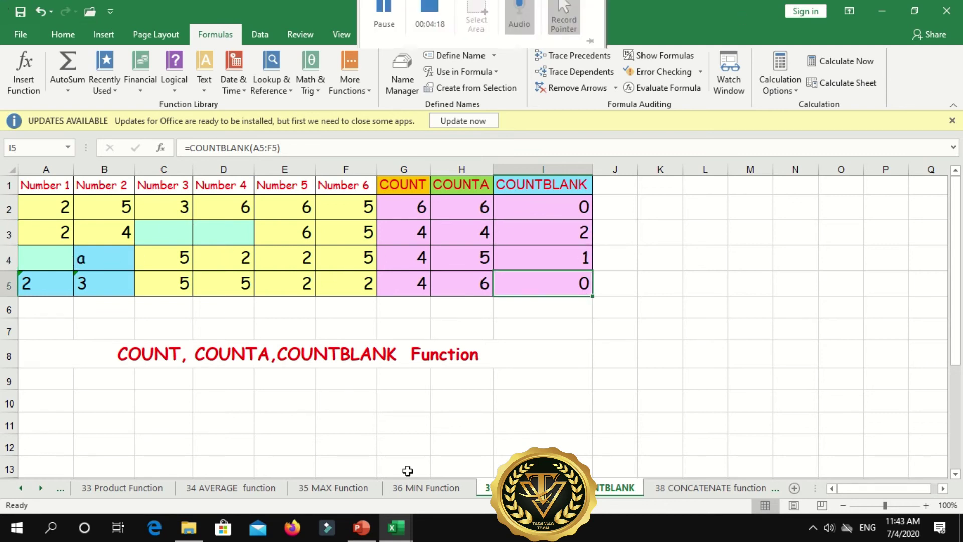
{"action": "left_click", "coordinate": [690, 493]}
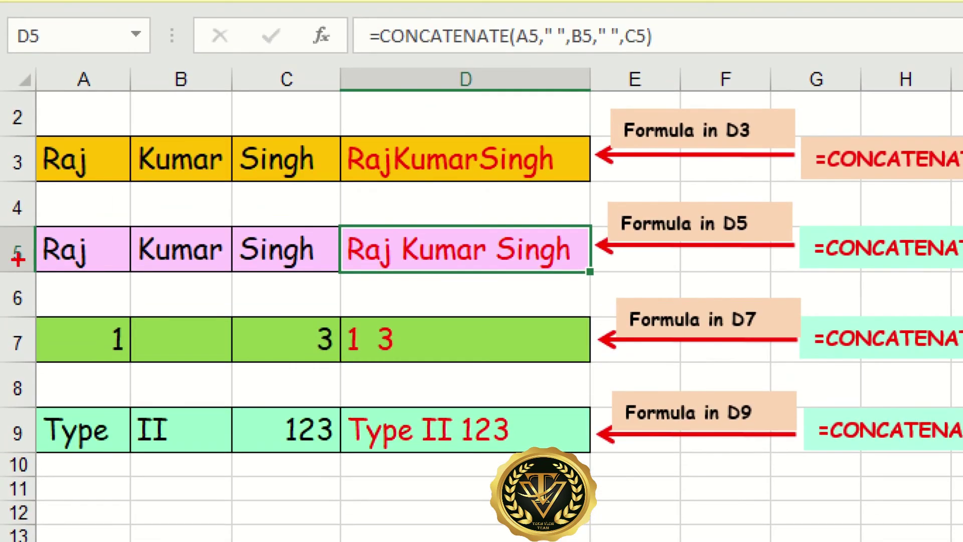
- Box the name parts in A3–C3, the joined D3 result, D5's formula, its space separator and result
{"action": "left_click_drag", "start_coordinate": [37, 141], "coordinate": [145, 197]}
{"action": "left_click_drag", "start_coordinate": [167, 156], "coordinate": [303, 191]}
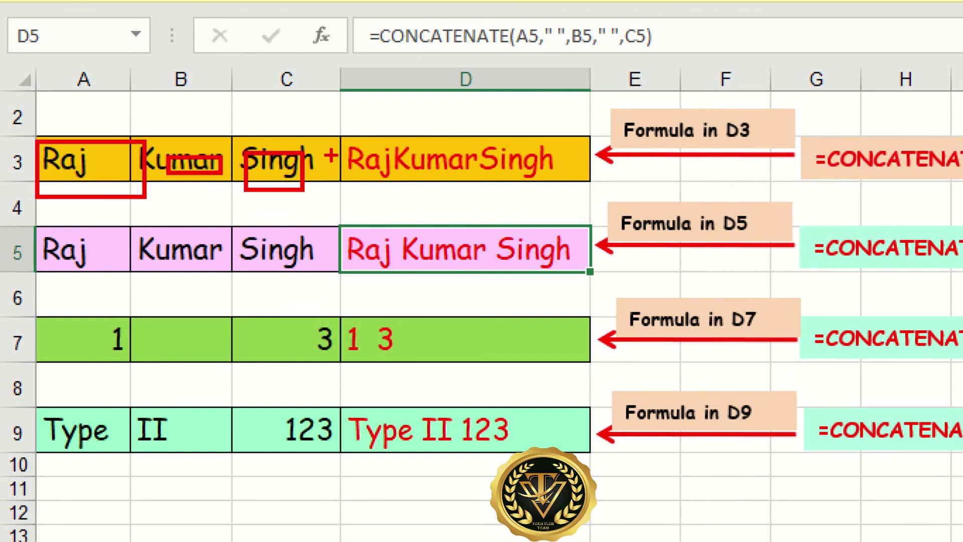
{"action": "left_click_drag", "start_coordinate": [341, 141], "coordinate": [571, 196]}
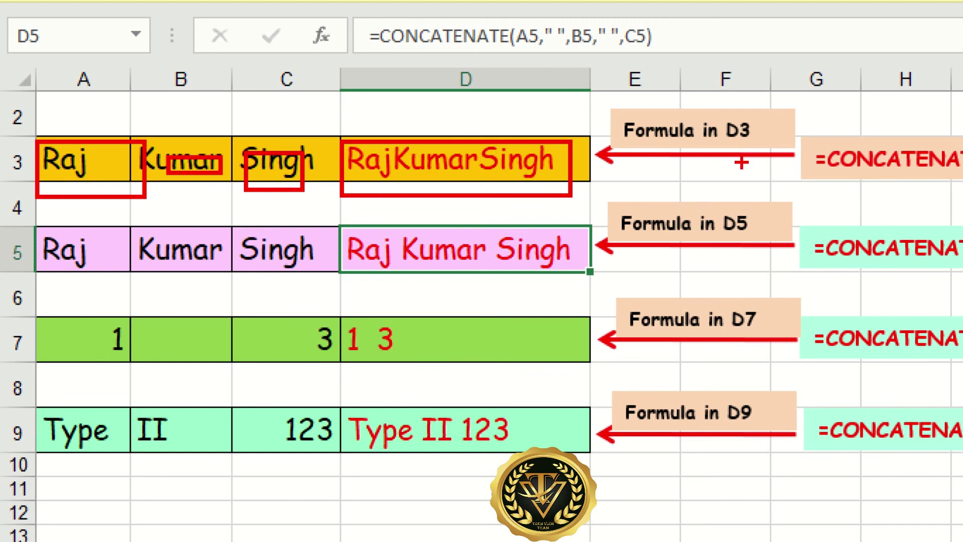
{"action": "left_click_drag", "start_coordinate": [351, 12], "coordinate": [700, 60]}
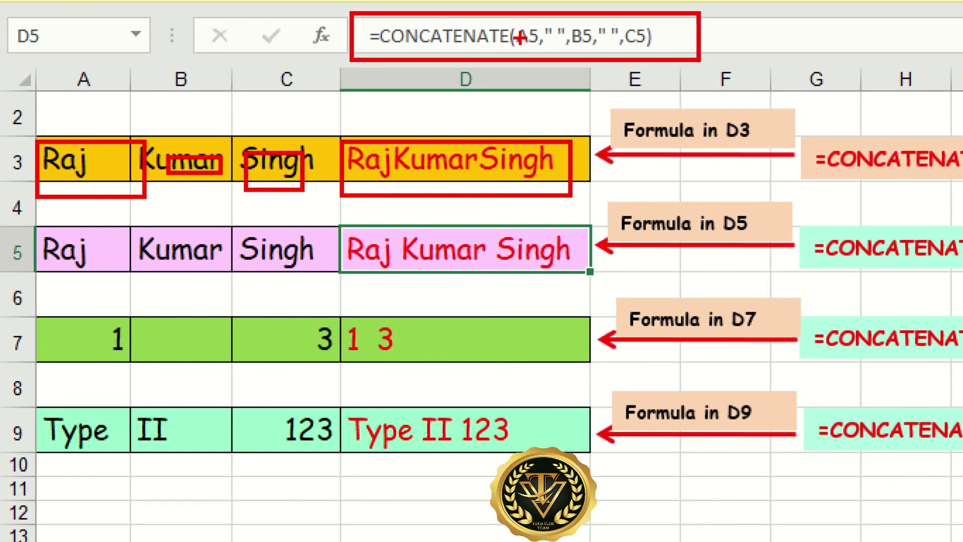
{"action": "mouse_move", "coordinate": [547, 18]}
{"action": "left_mouse_down"}
{"action": "mouse_move", "coordinate": [547, 47]}
{"action": "mouse_move", "coordinate": [565, 49]}
{"action": "left_mouse_up"}
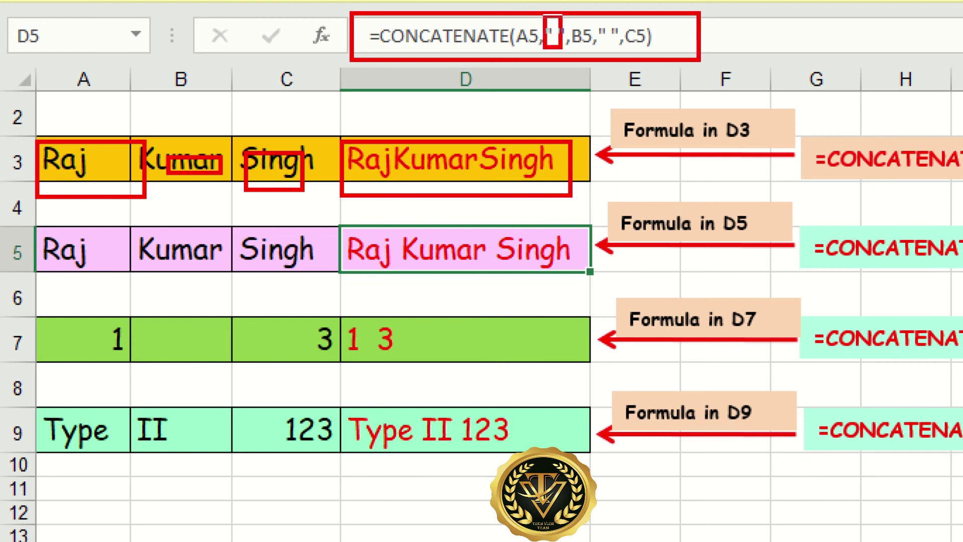
{"action": "left_click_drag", "start_coordinate": [347, 237], "coordinate": [520, 280]}
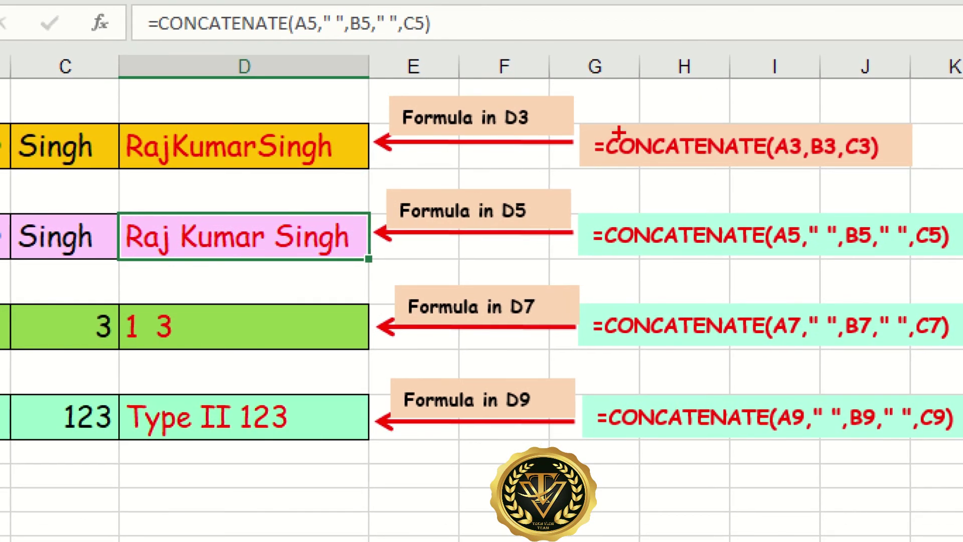
- Circle the D3 and D5 formulas and underline their unspaced and spaced full-name results
{"action": "mouse_move", "coordinate": [579, 118]}
{"action": "left_mouse_down"}
{"action": "mouse_move", "coordinate": [585, 105]}
{"action": "mouse_move", "coordinate": [854, 188]}
{"action": "mouse_move", "coordinate": [775, 90]}
{"action": "mouse_move", "coordinate": [592, 129]}
{"action": "left_mouse_up"}
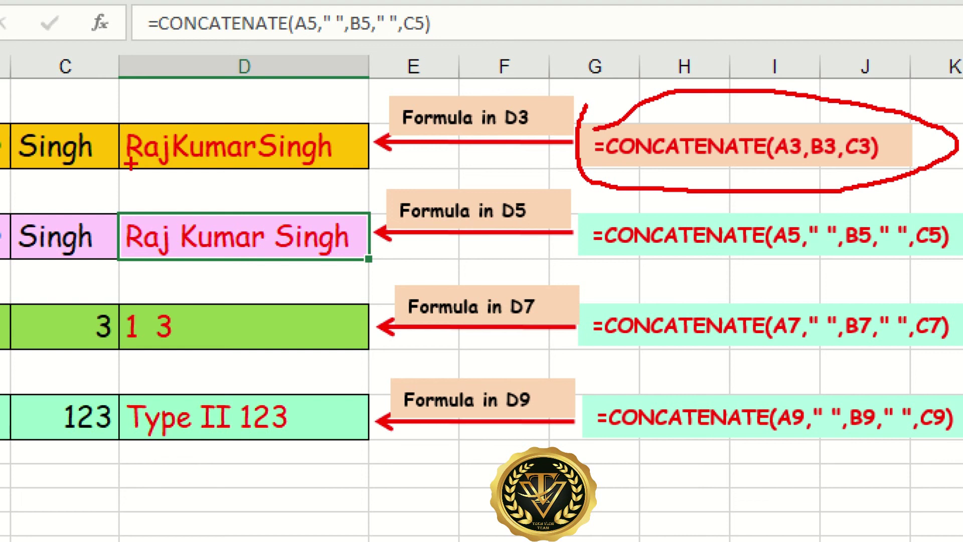
{"action": "left_click_drag", "start_coordinate": [129, 163], "coordinate": [309, 153]}
{"action": "left_click_drag", "start_coordinate": [148, 256], "coordinate": [301, 255]}
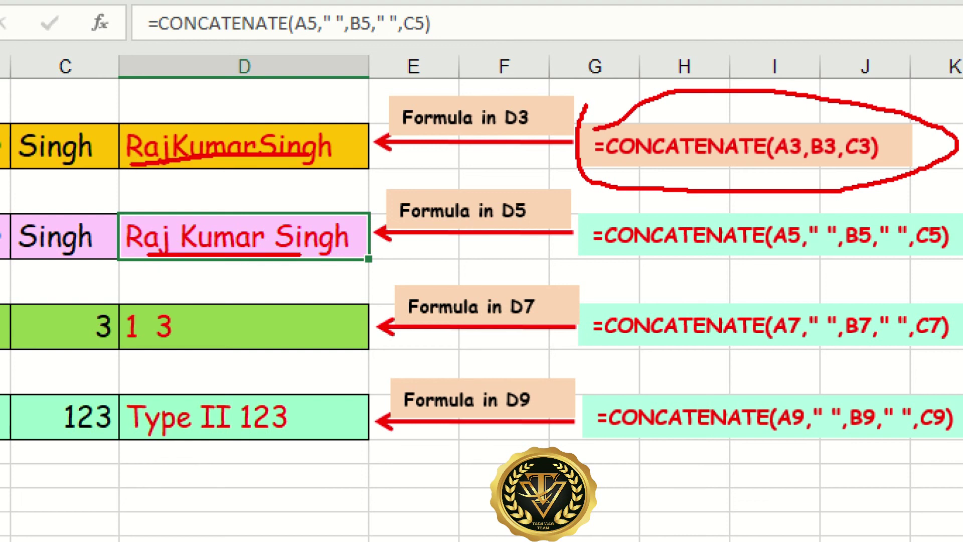
{"action": "mouse_move", "coordinate": [801, 207]}
{"action": "left_mouse_down"}
{"action": "mouse_move", "coordinate": [856, 281]}
{"action": "mouse_move", "coordinate": [959, 221]}
{"action": "mouse_move", "coordinate": [795, 198]}
{"action": "mouse_move", "coordinate": [789, 210]}
{"action": "left_mouse_up"}
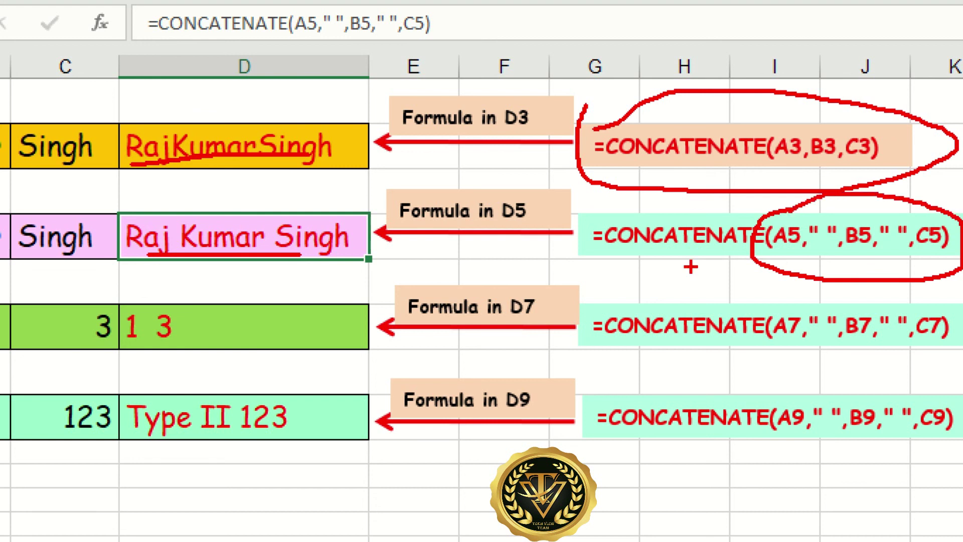